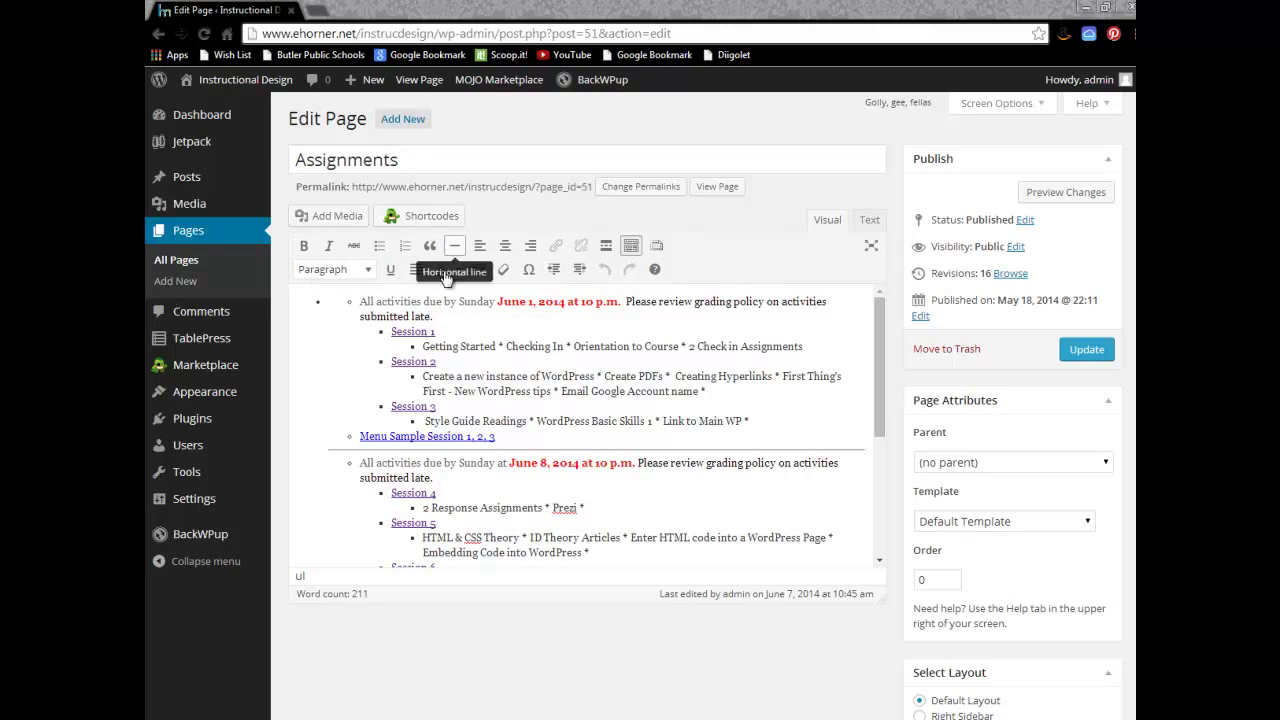
# Toggle the editor's second toolbar row, then activate WP Edit from Installed Plugins
pyautogui.click(632, 249)
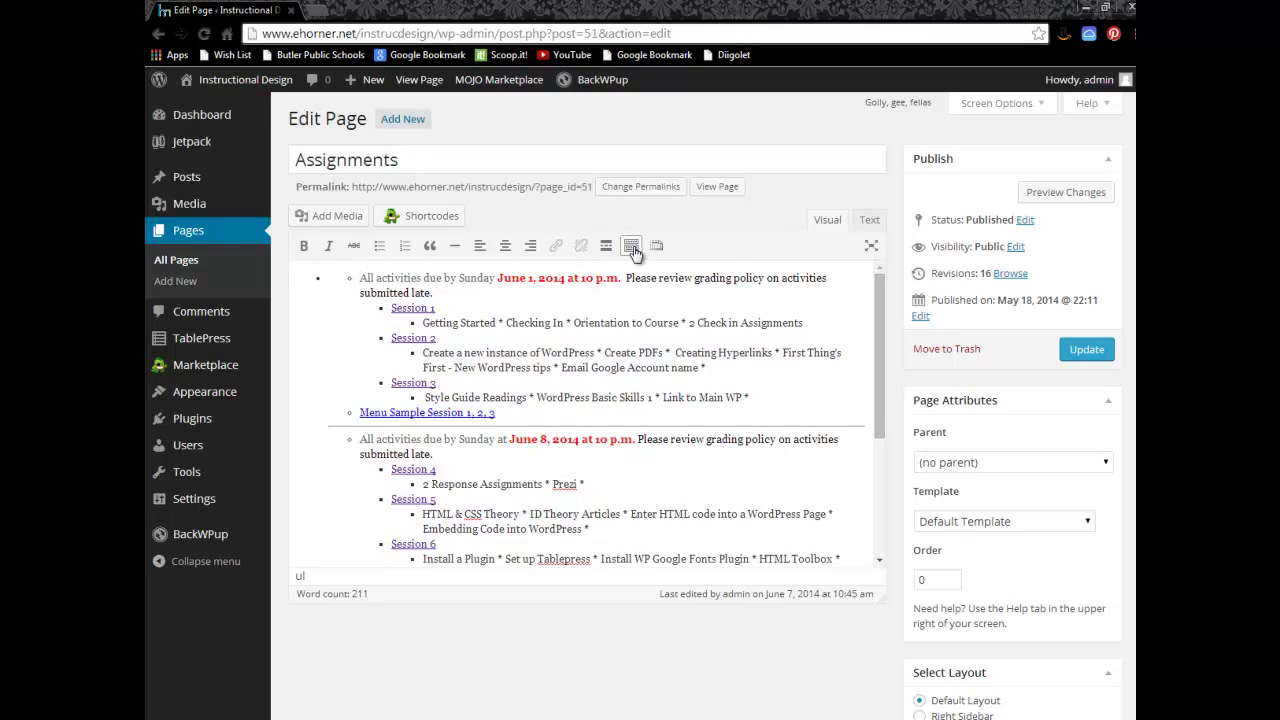
pyautogui.click(632, 249)
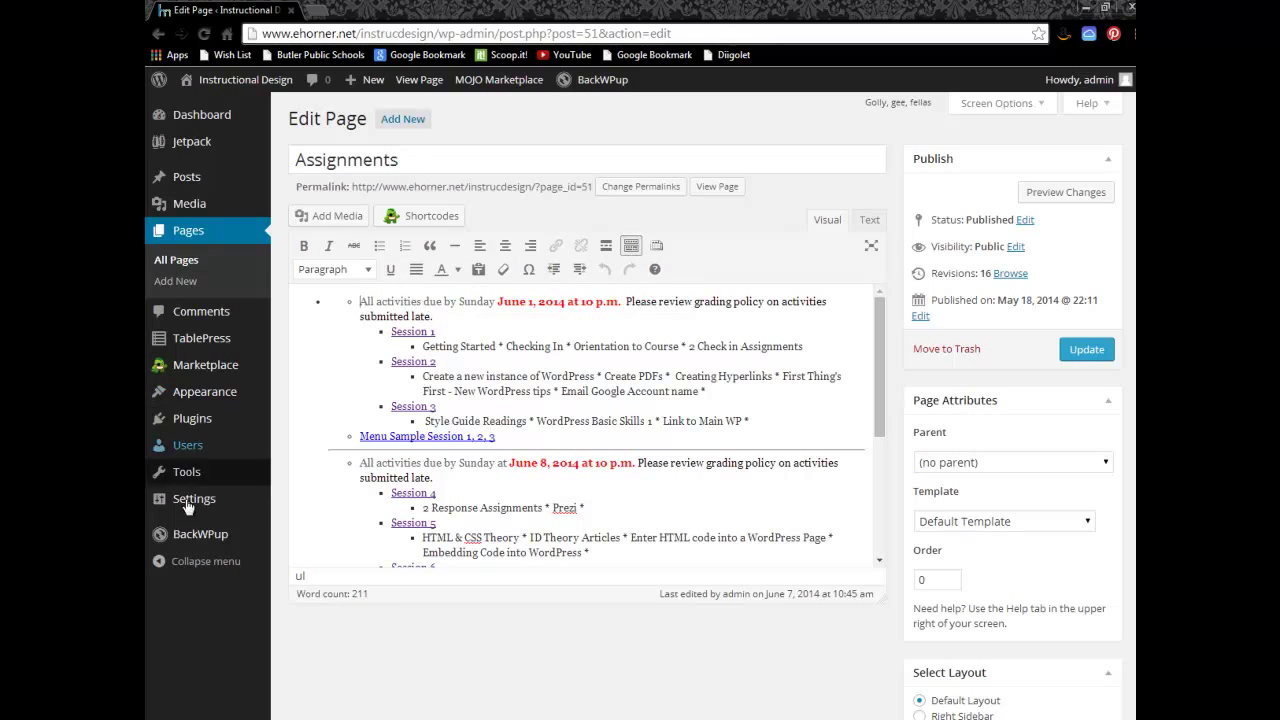
pyautogui.moveTo(185, 533)
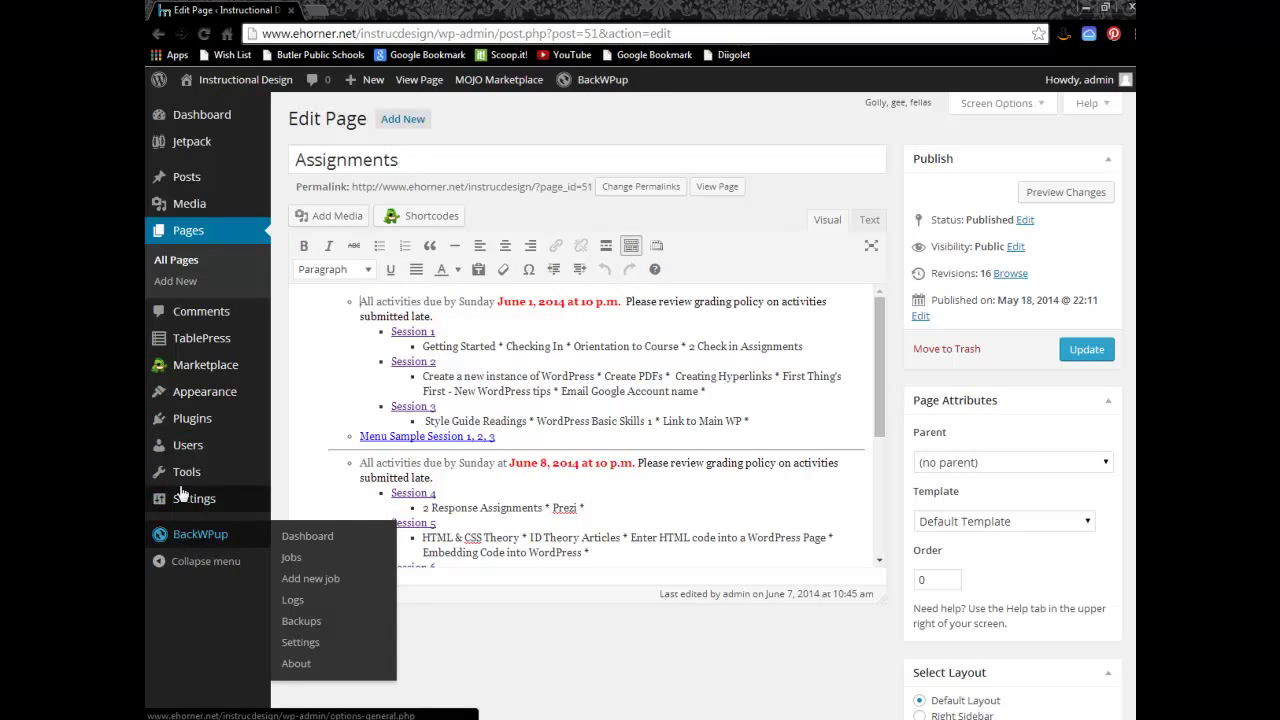
pyautogui.click(184, 423)
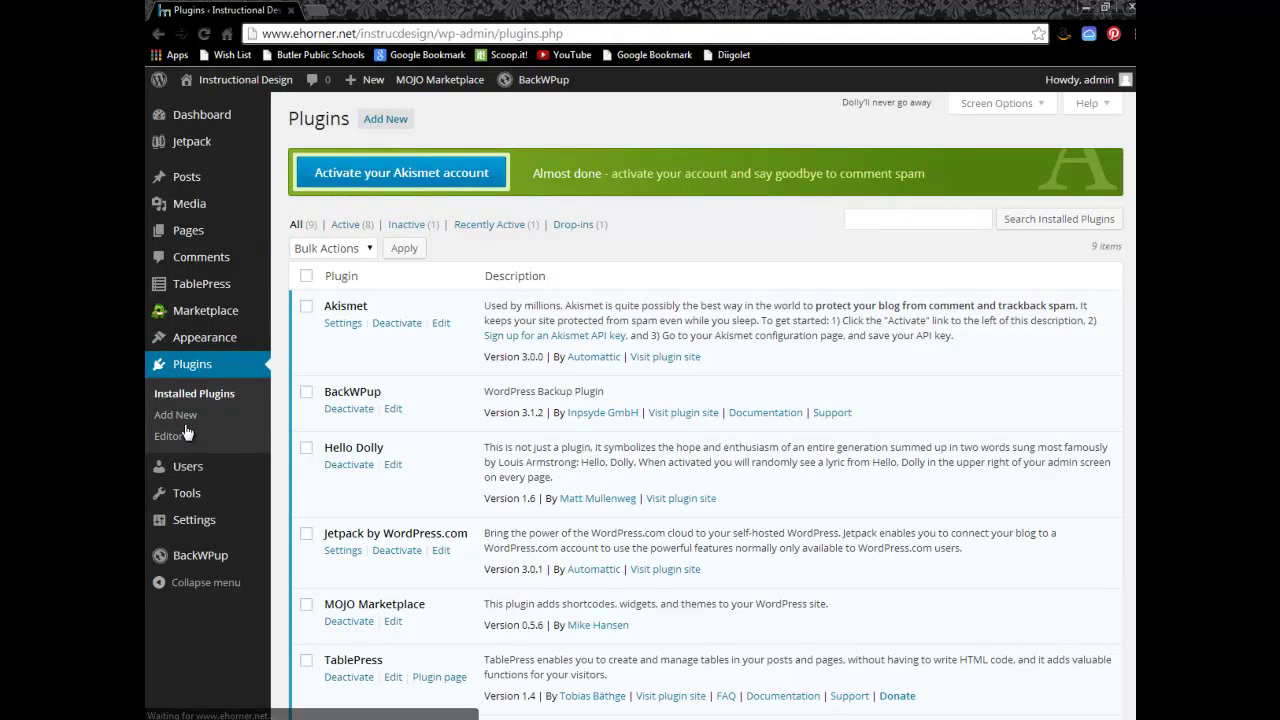
pyautogui.scroll(-3, 572, 450)
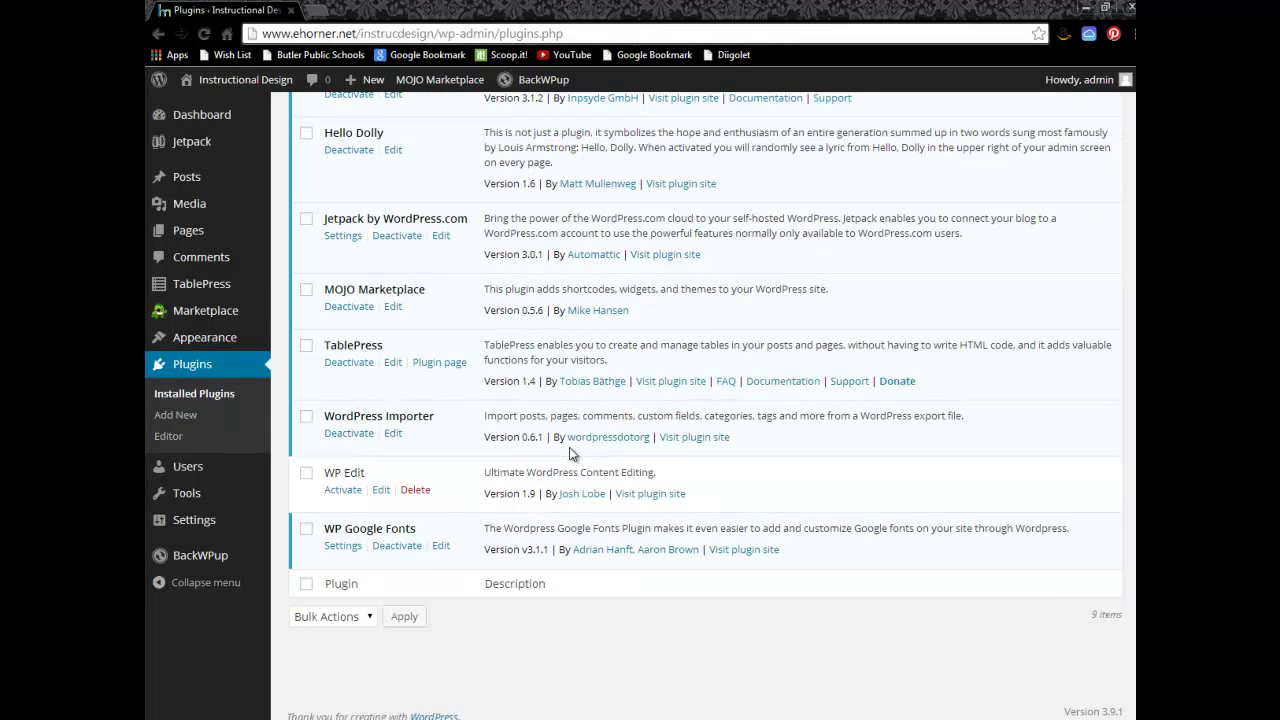
pyautogui.click(344, 492)
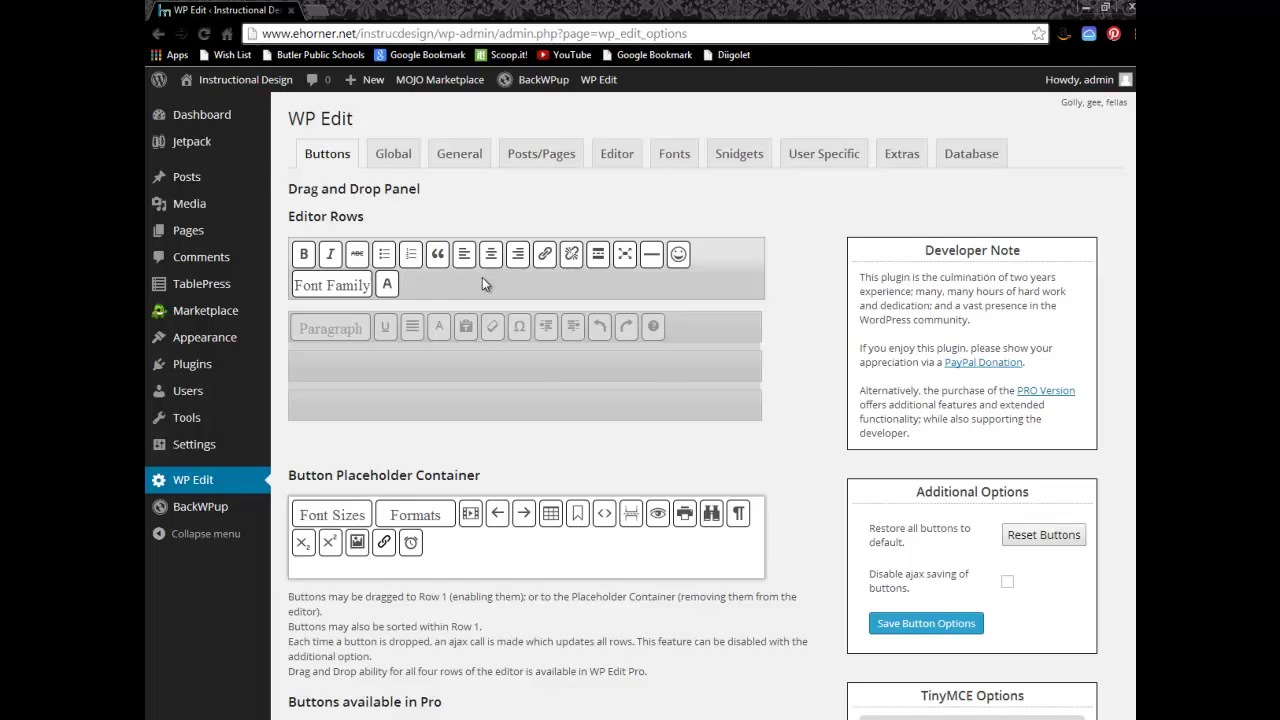
# Review the WP Edit Buttons tab and drag a button from Editor Row 1 into the Placeholder Container
pyautogui.scroll(-2, 482, 278)
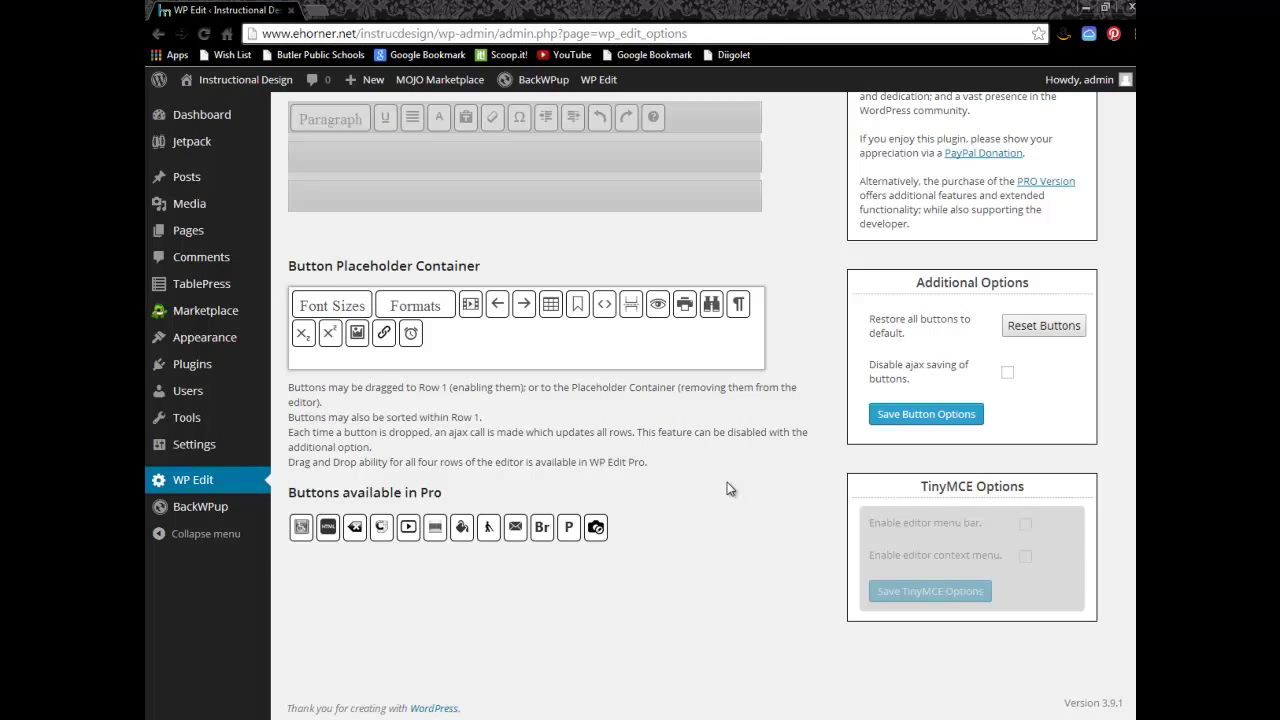
pyautogui.scroll(3, 727, 488)
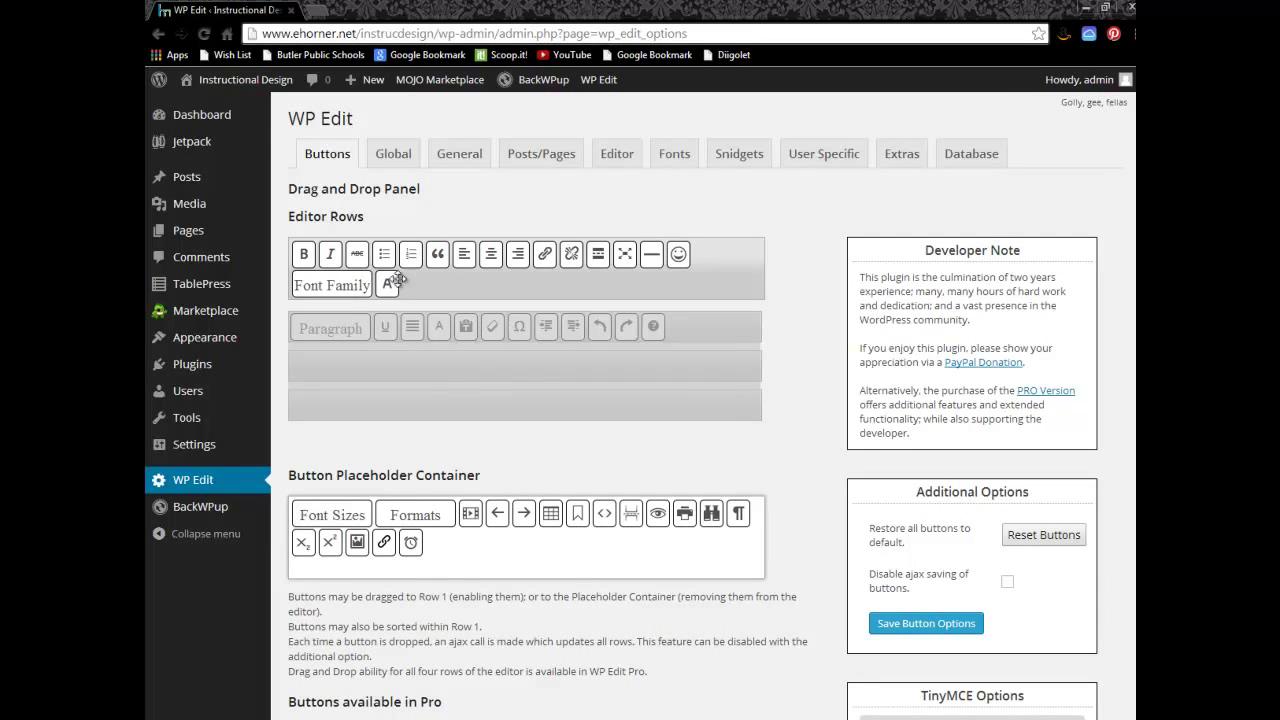
pyautogui.moveTo(314, 253); pyautogui.dragTo(335, 256)
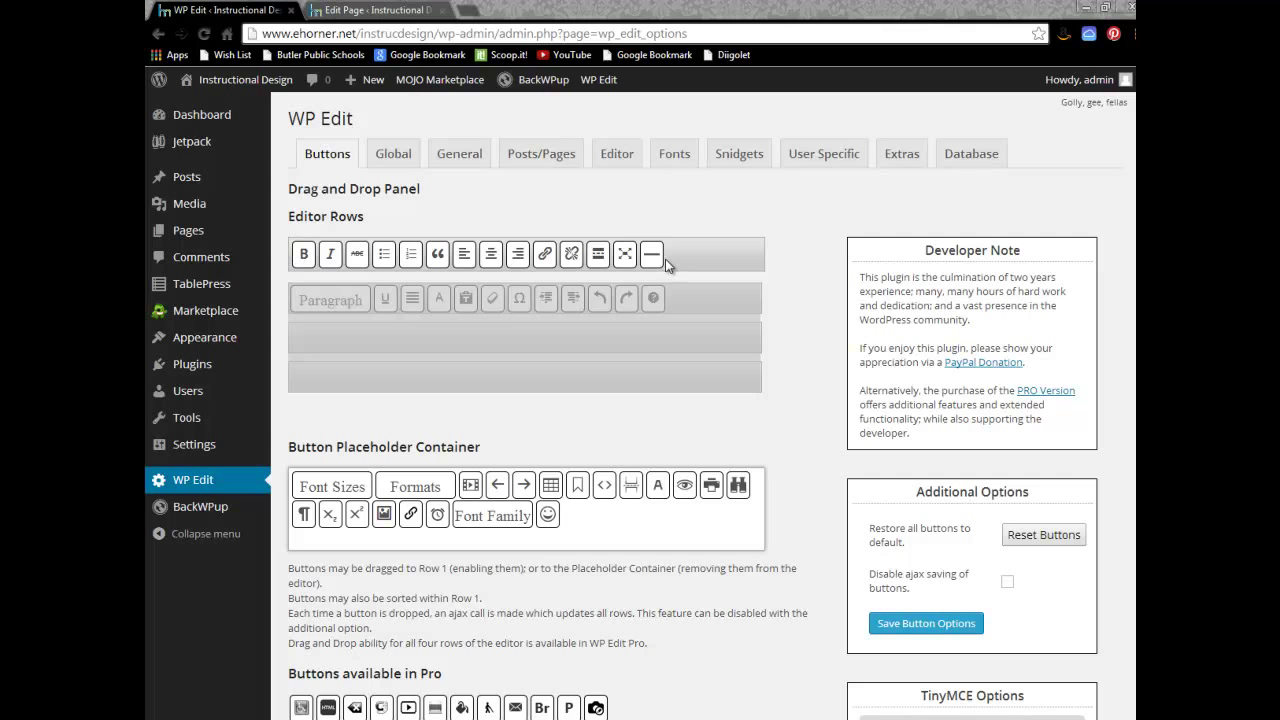
# Put Font Family, the emoticon button and Background Color Picker in Editor Row 1, then save the button options
pyautogui.click(415, 12)
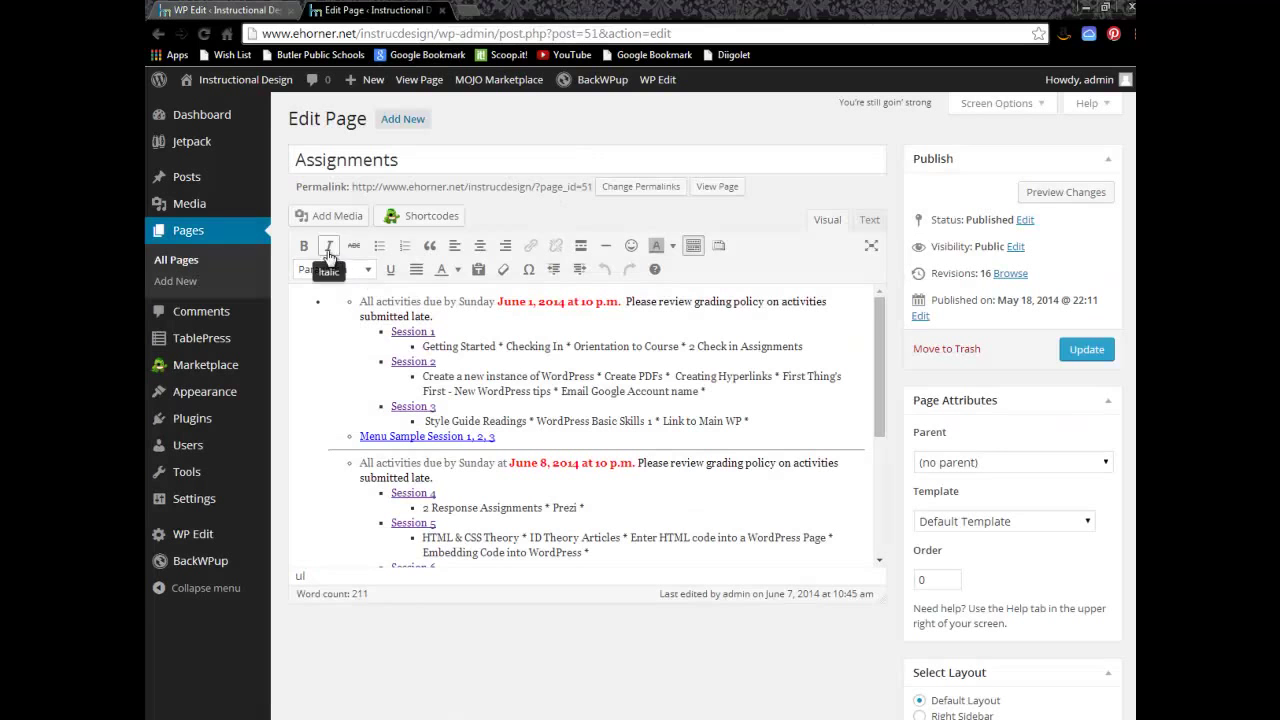
pyautogui.click(256, 12)
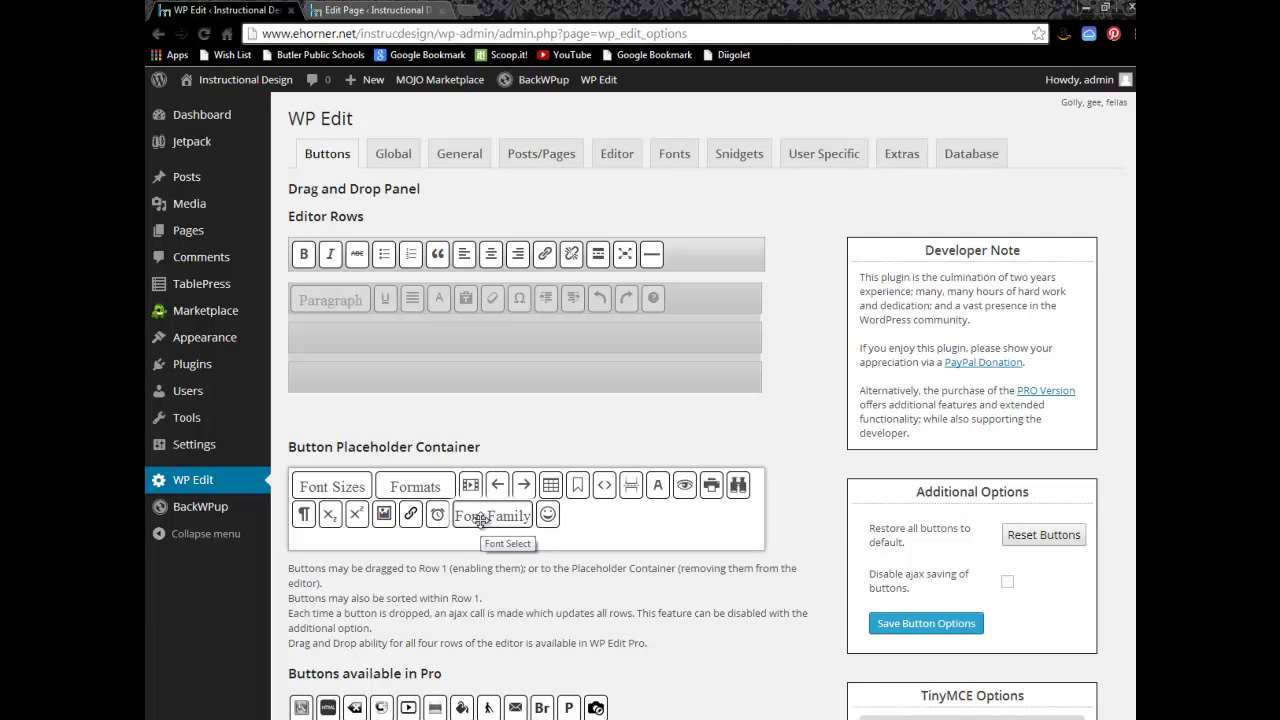
pyautogui.moveTo(481, 519); pyautogui.dragTo(695, 249)
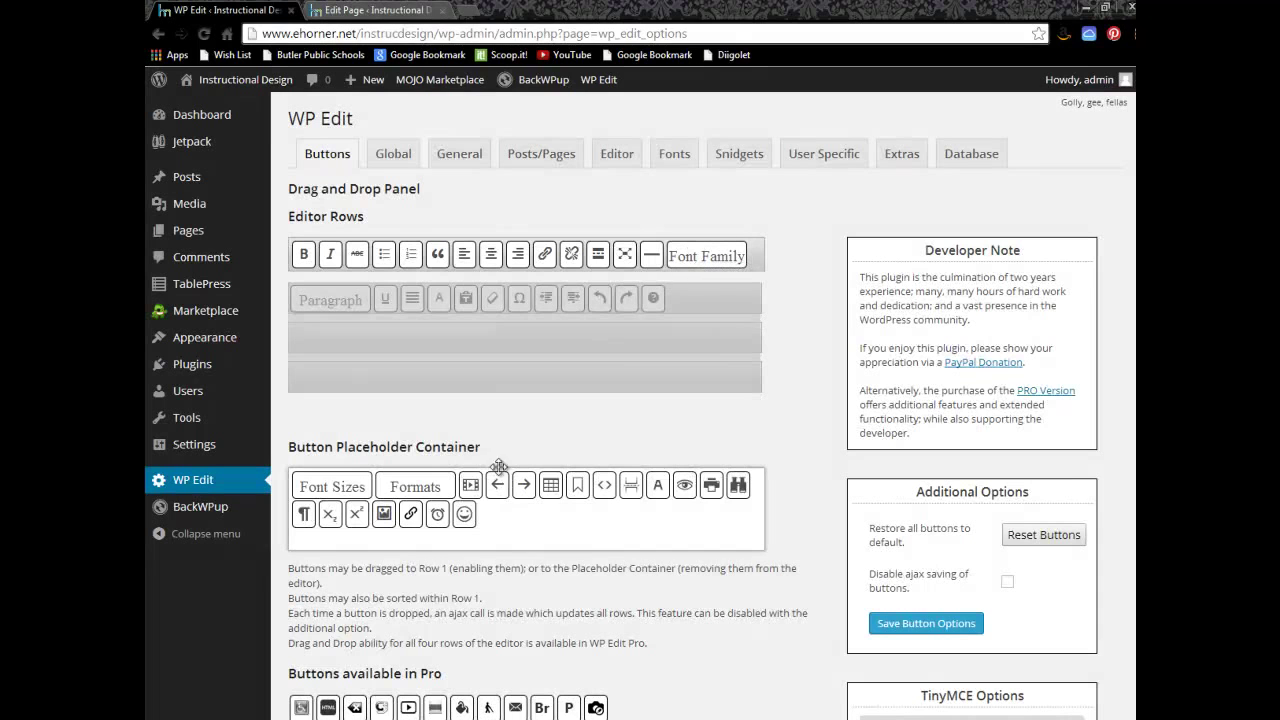
pyautogui.moveTo(462, 513); pyautogui.dragTo(542, 281)
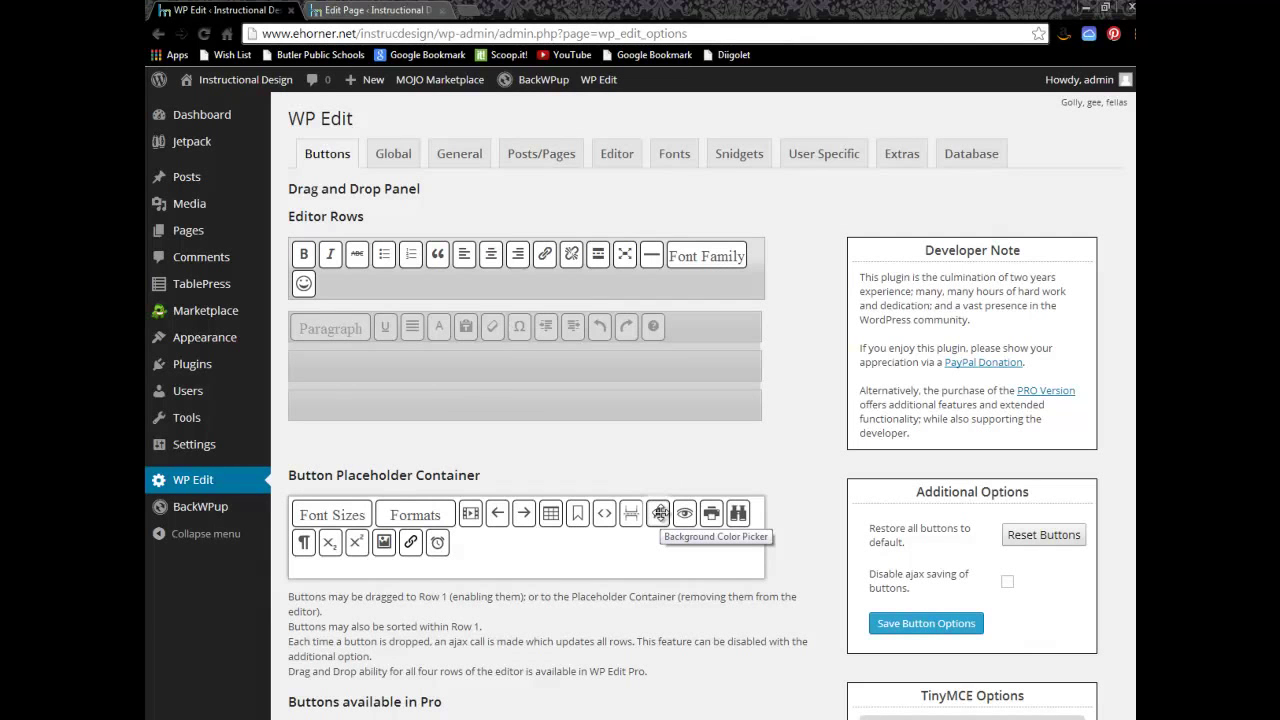
pyautogui.moveTo(659, 513); pyautogui.dragTo(343, 289)
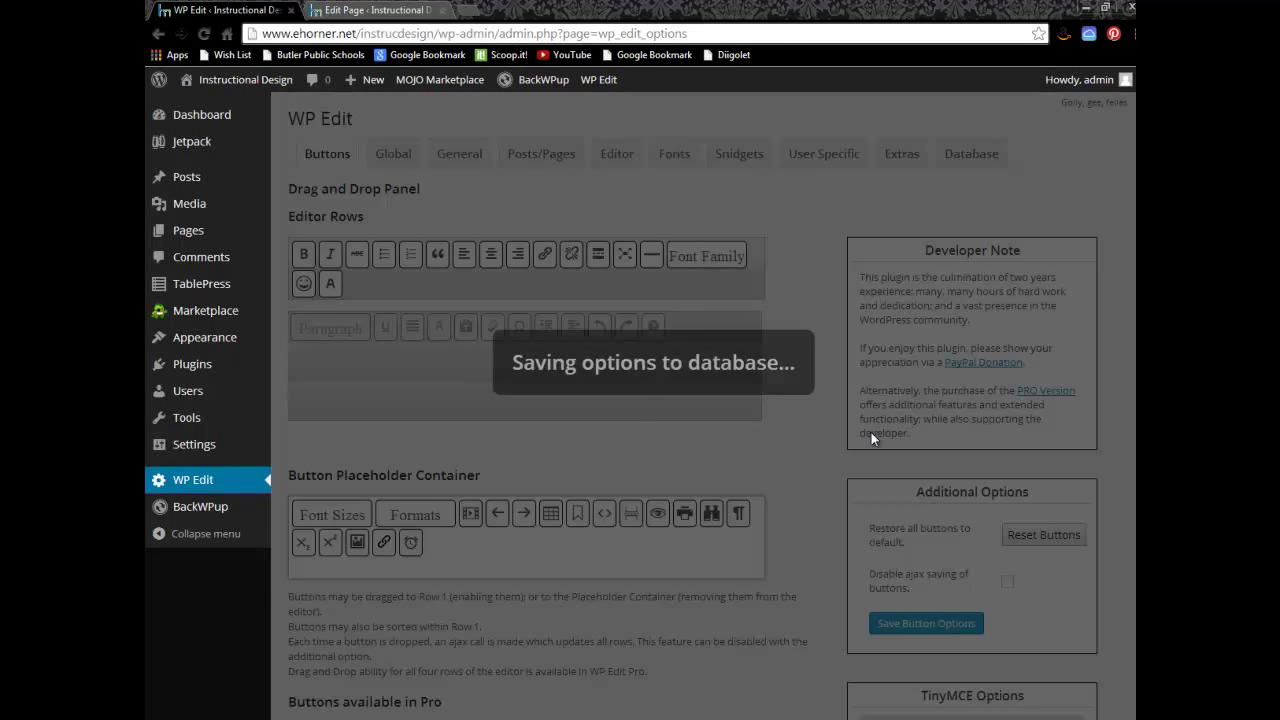
pyautogui.scroll(-2, 707, 406)
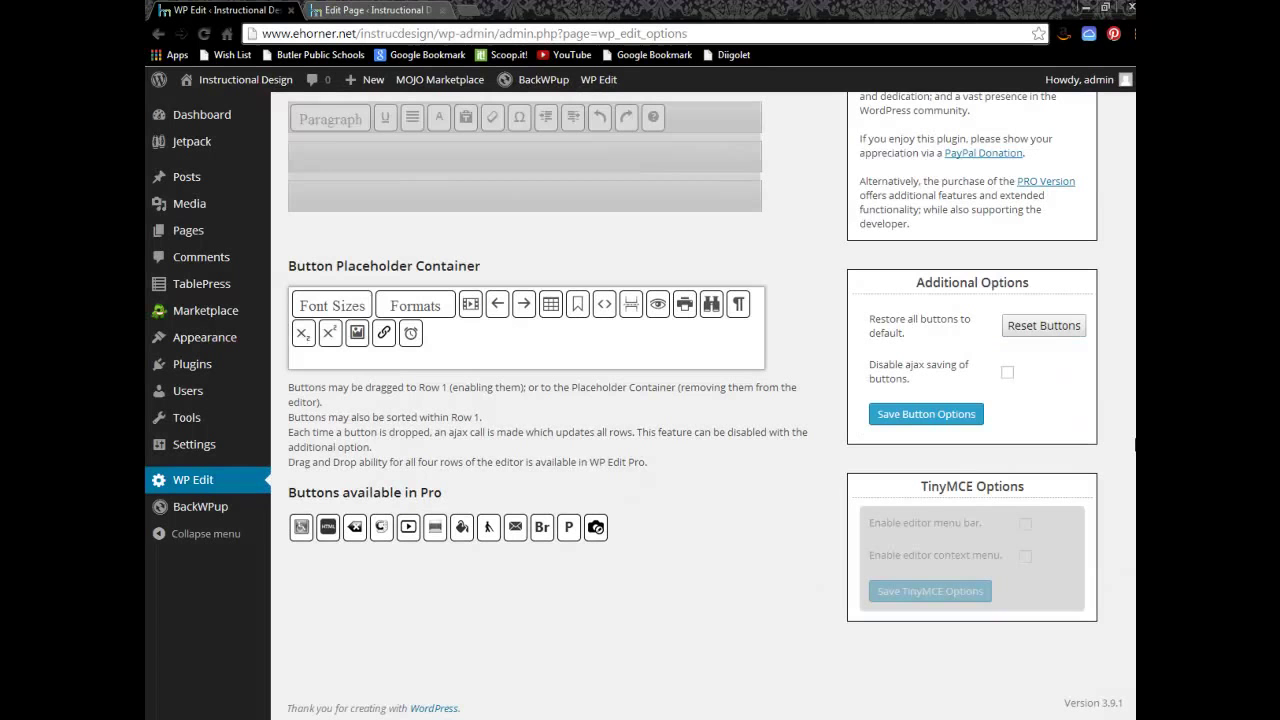
pyautogui.click(897, 414)
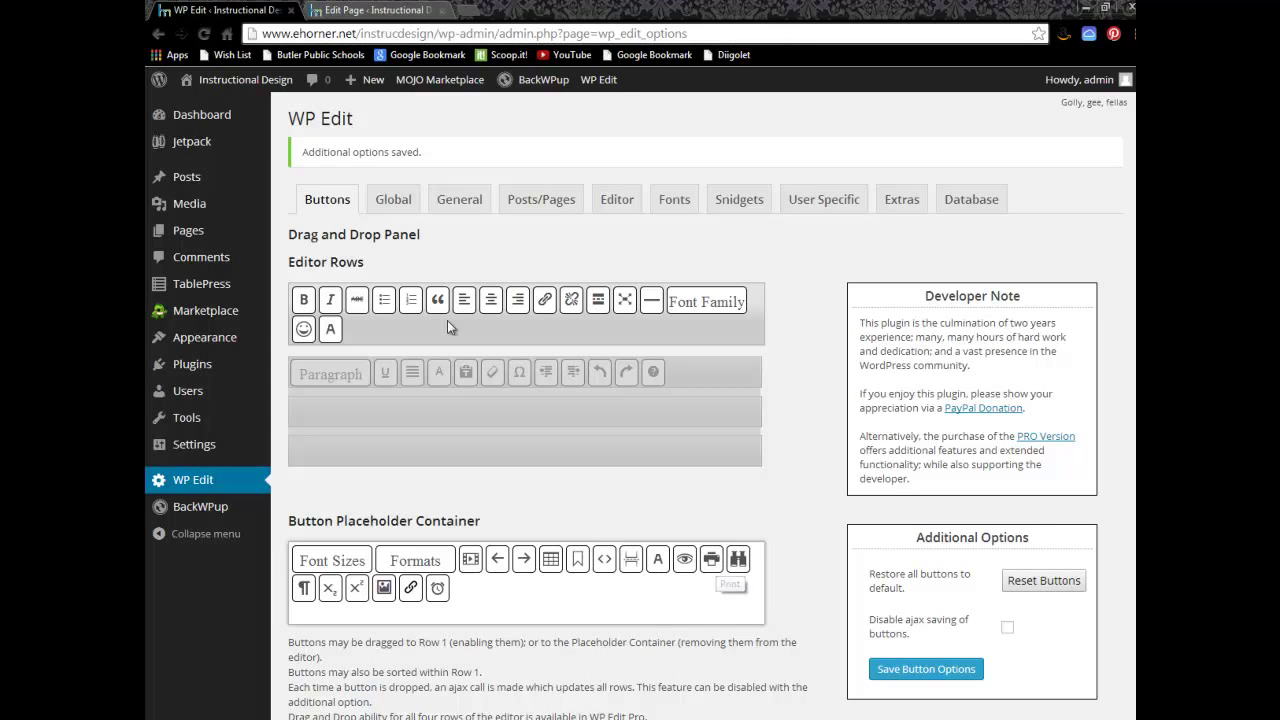
pyautogui.click(376, 11)
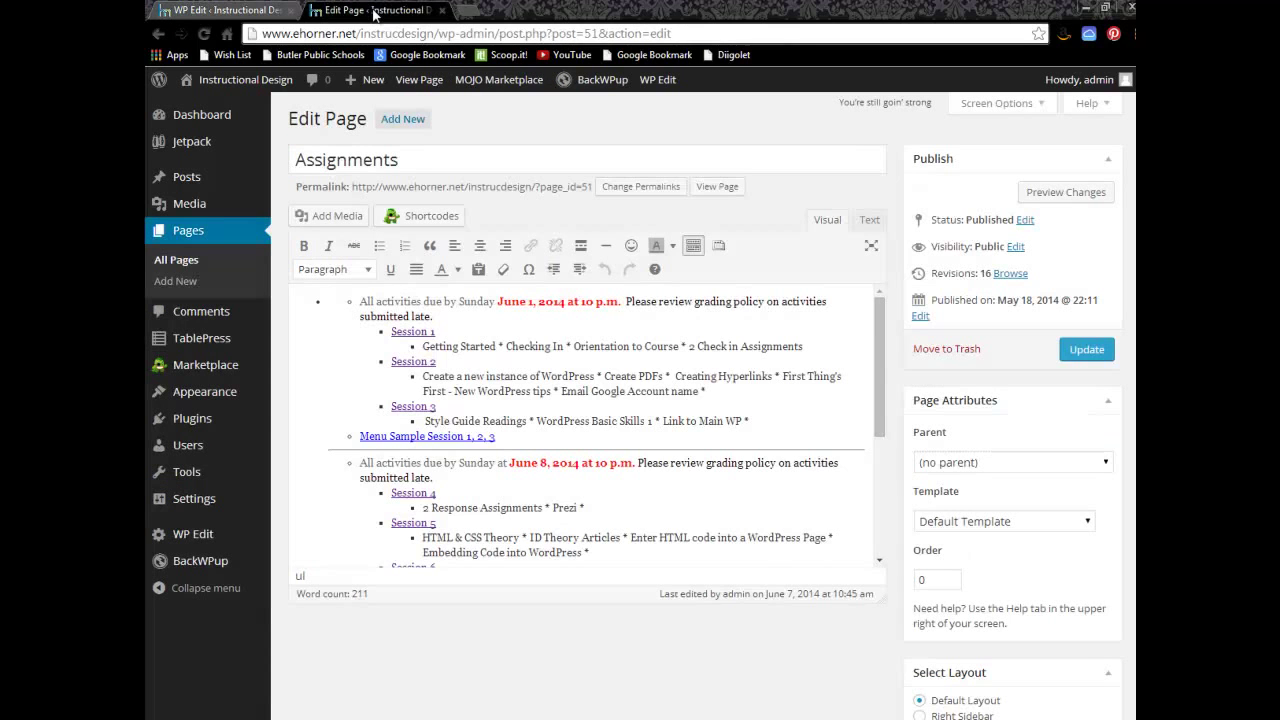
pyautogui.press('F5')
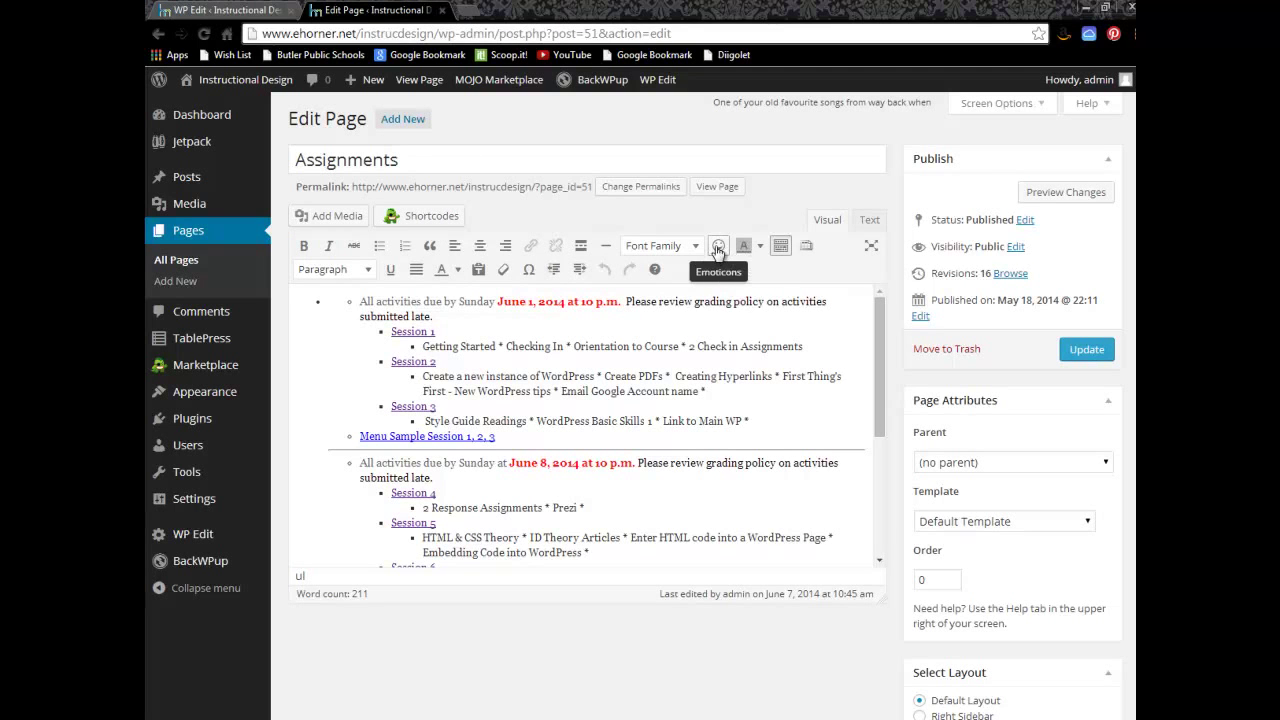
pyautogui.click(659, 250)
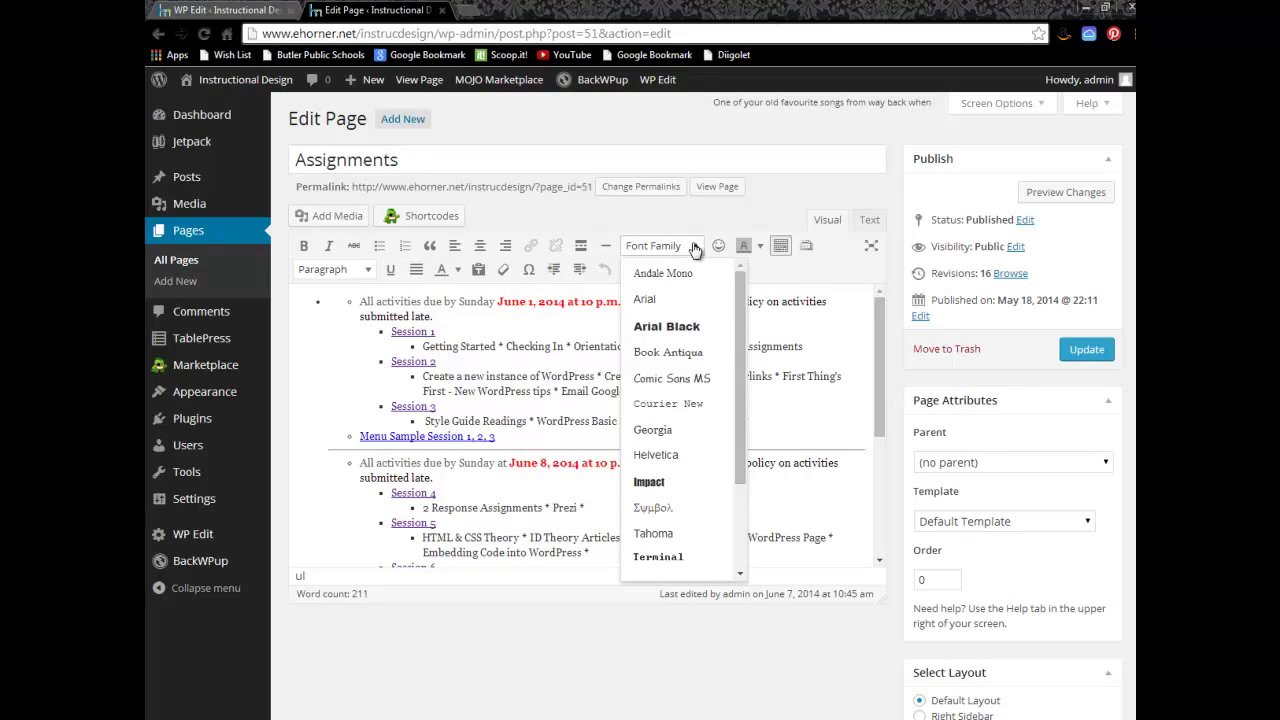
pyautogui.click(695, 249)
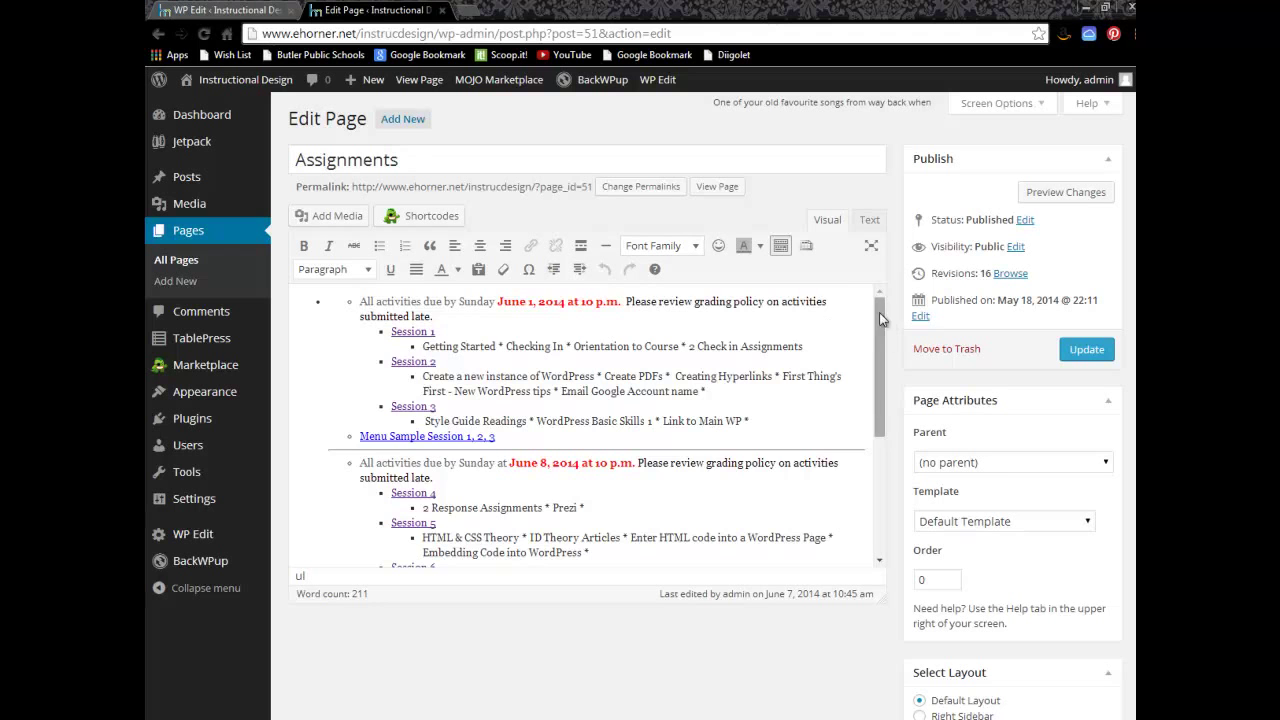
# Select the June 15 due-date item and clear its existing background highlight
pyautogui.moveTo(880, 318); pyautogui.dragTo(875, 434)
pyautogui.click(608, 419)
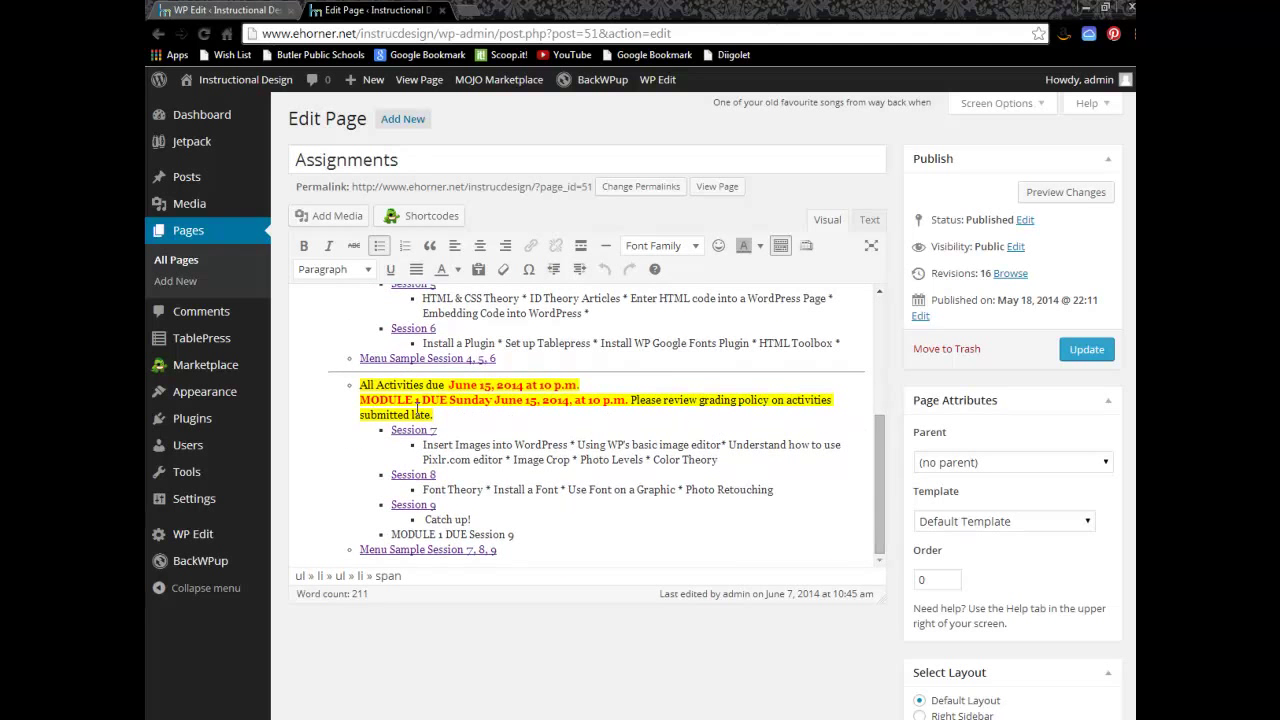
pyautogui.moveTo(436, 414); pyautogui.dragTo(362, 384)
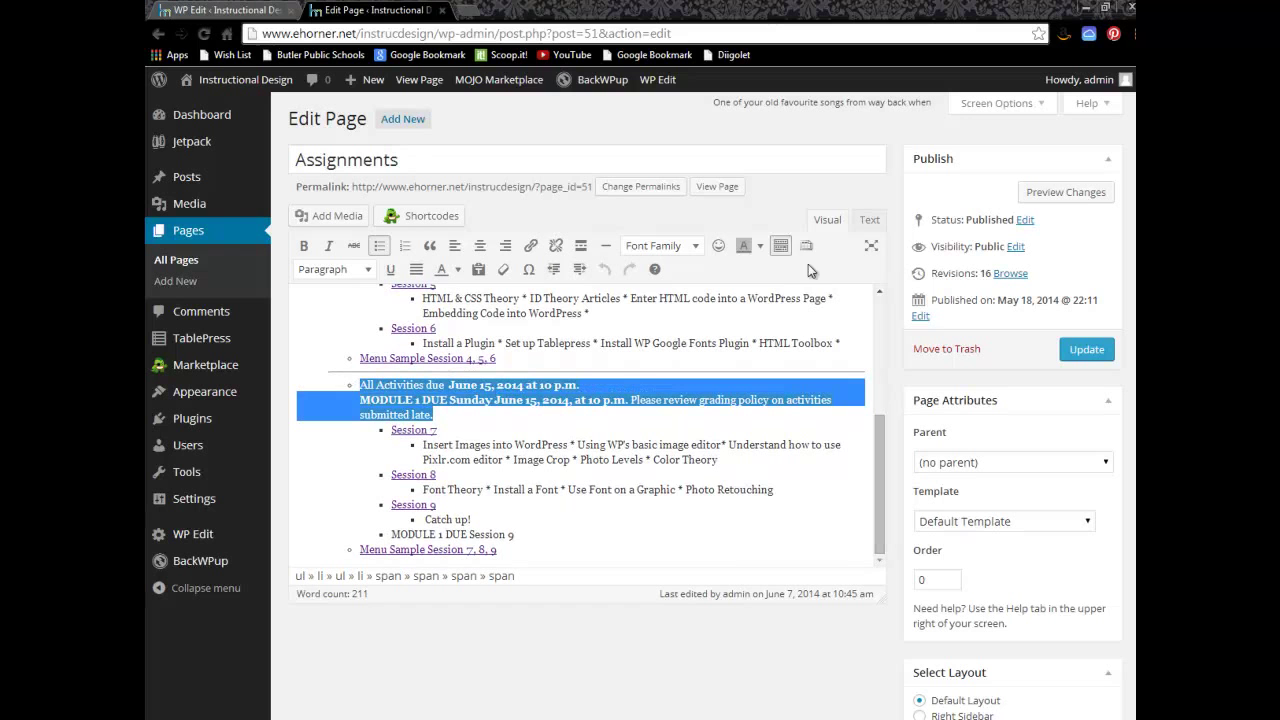
pyautogui.click(760, 245)
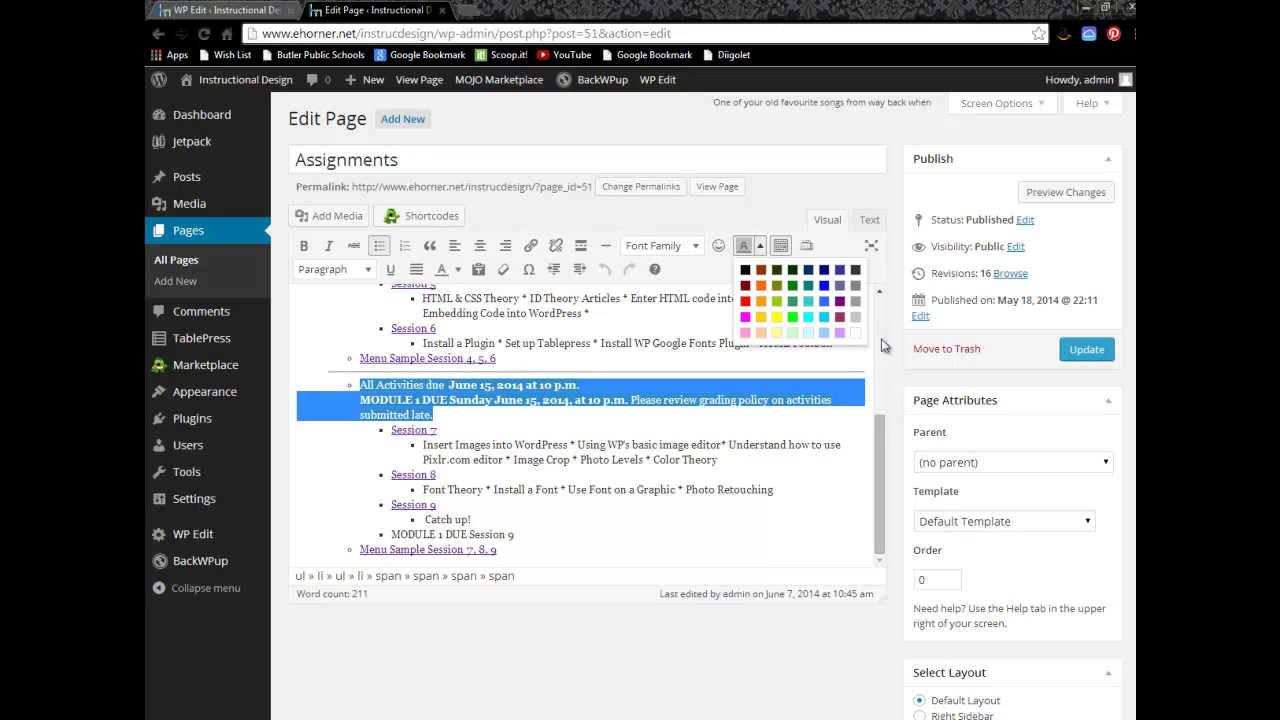
pyautogui.click(720, 456)
pyautogui.scroll(-1, 720, 453)
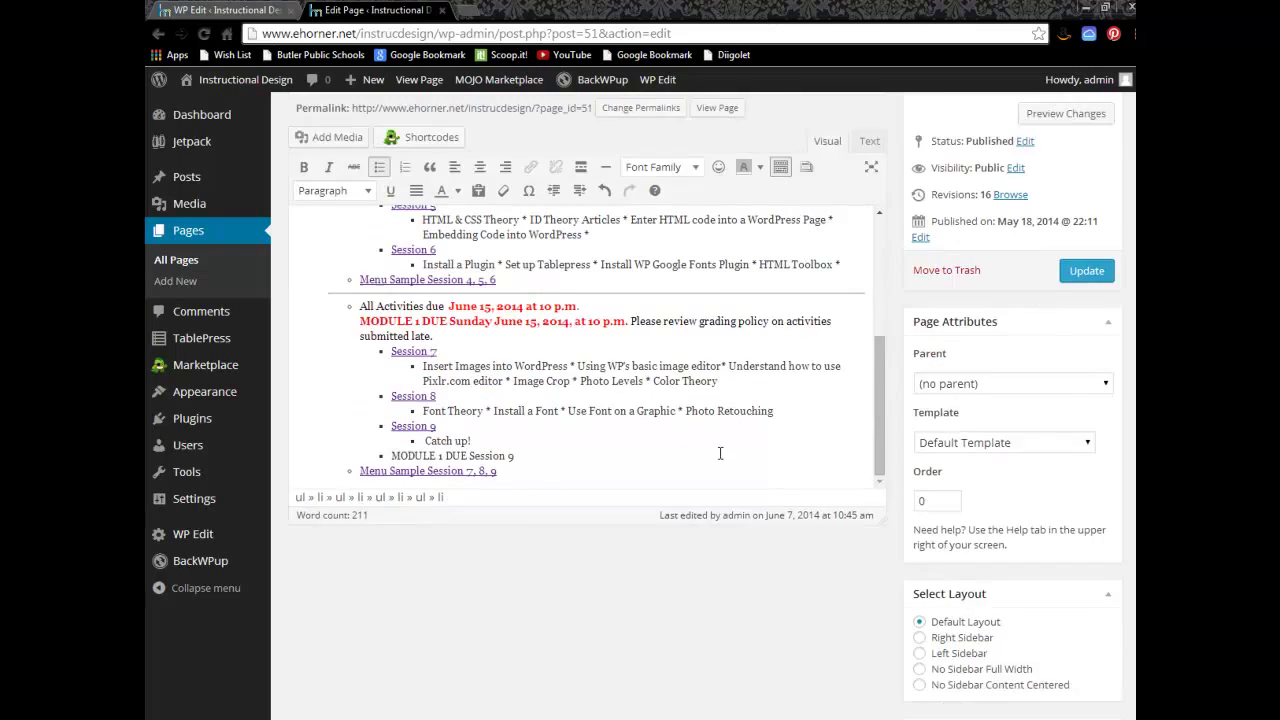
pyautogui.scroll(-1, 720, 454)
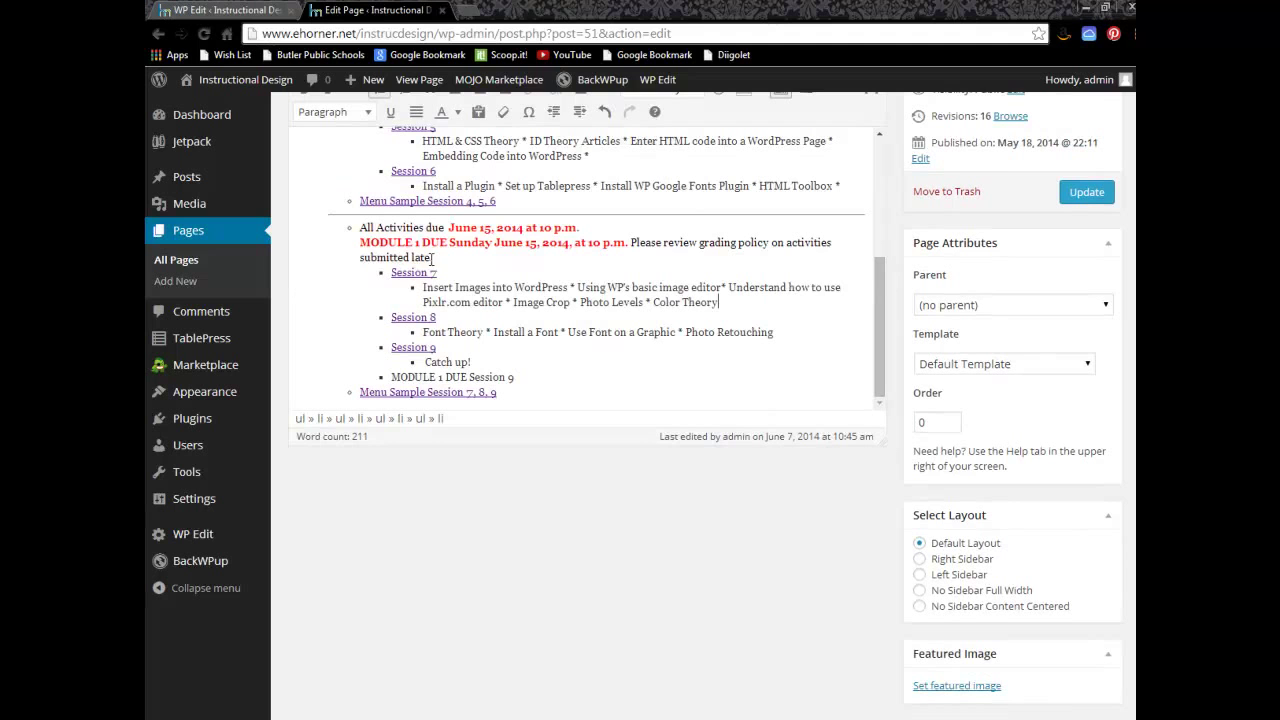
# Give the reselected June 15 item an orange background and check the result
pyautogui.moveTo(433, 258); pyautogui.dragTo(359, 228)
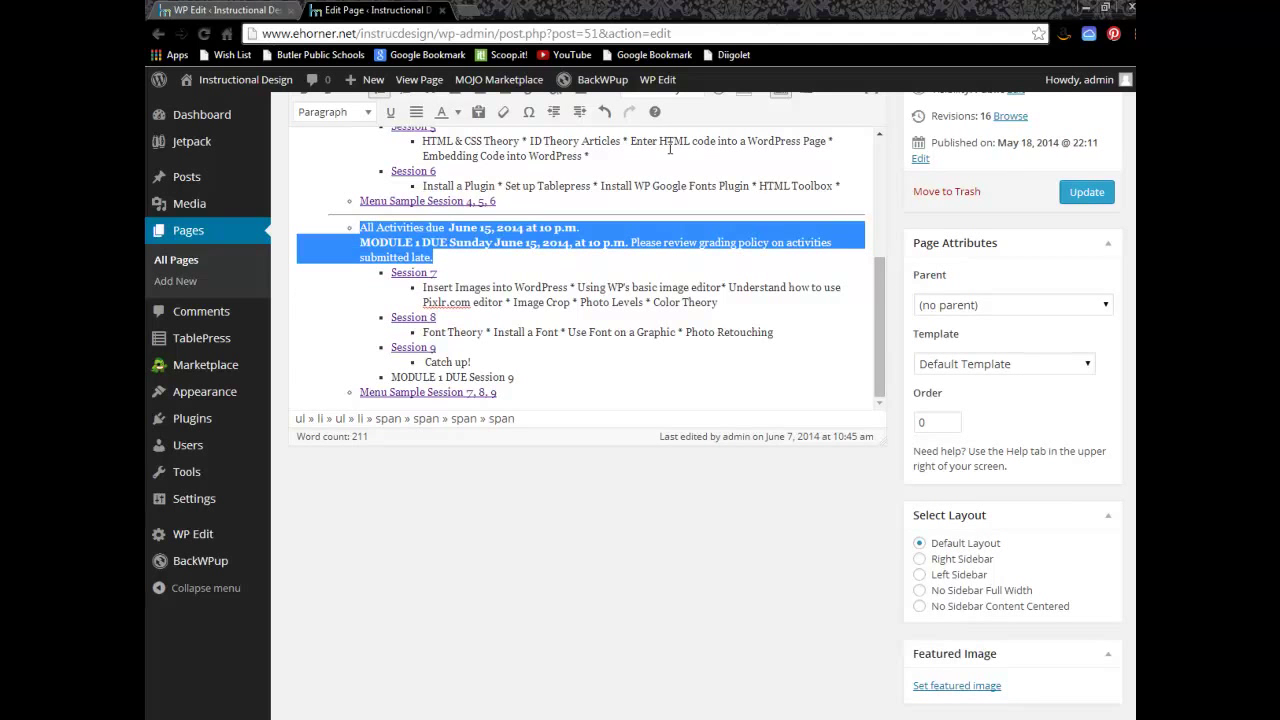
pyautogui.scroll(3, 879, 256)
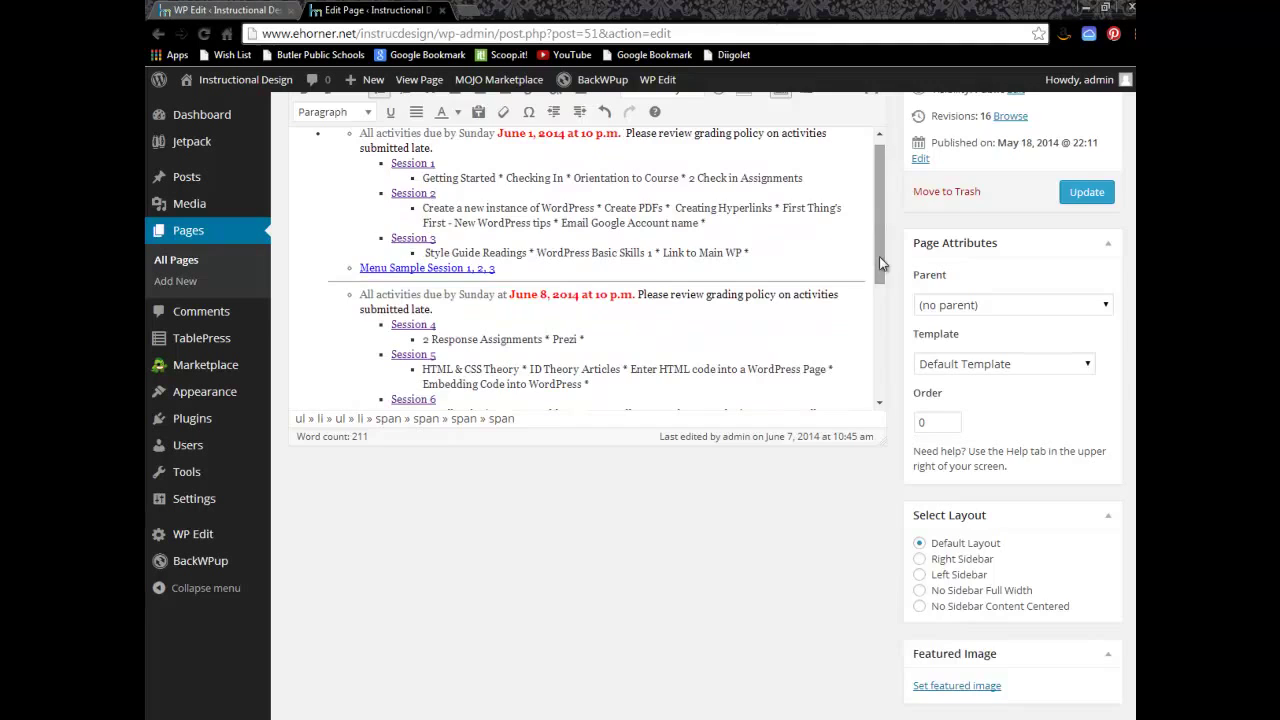
pyautogui.scroll(2, 770, 233)
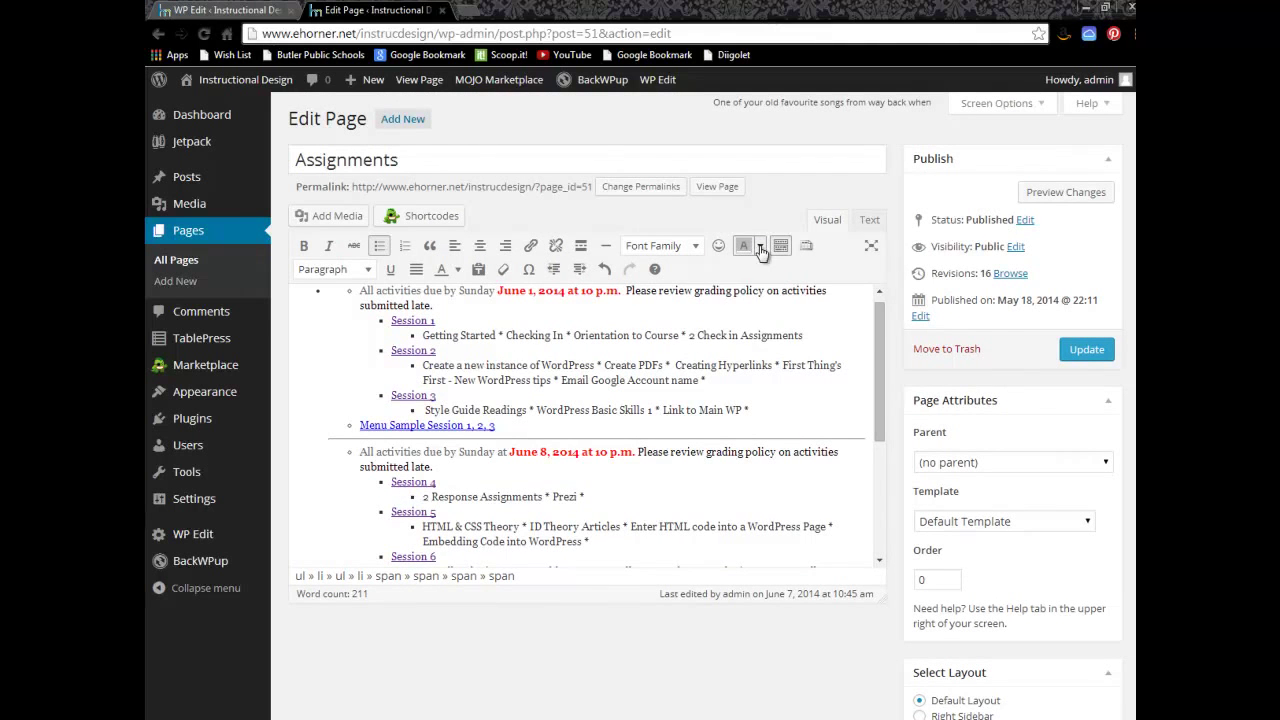
pyautogui.click(760, 245)
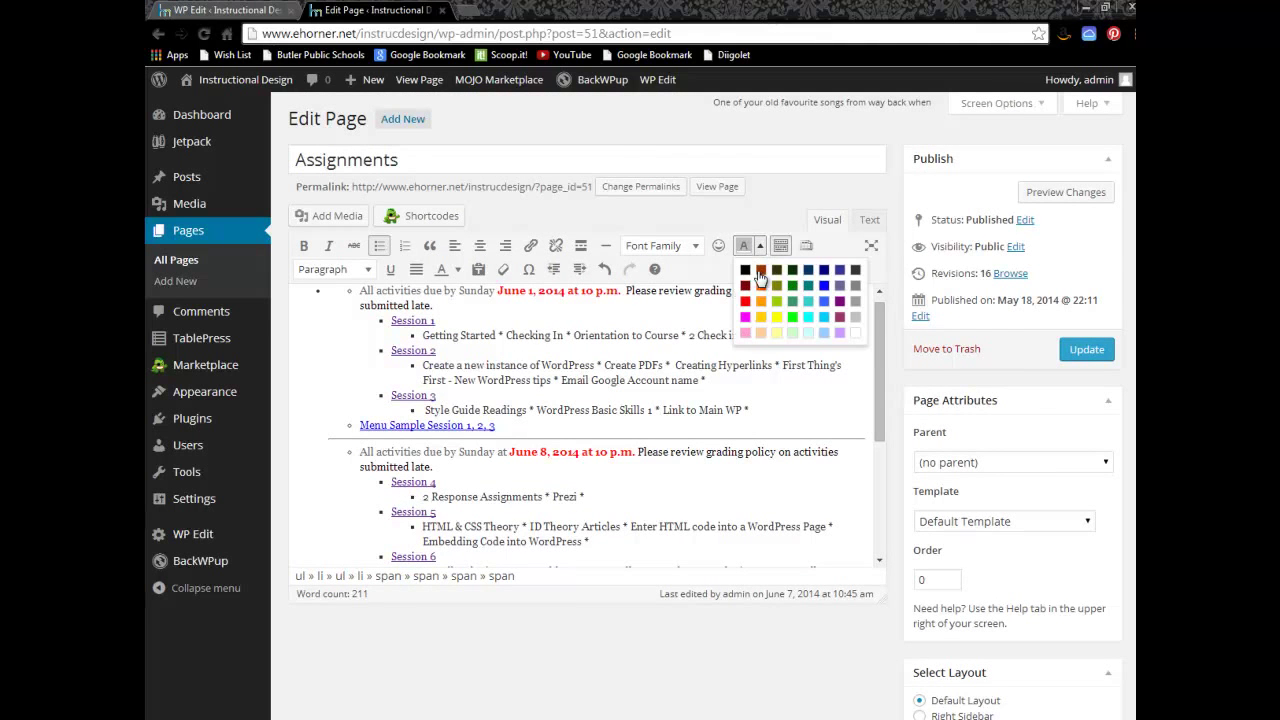
pyautogui.click(761, 286)
pyautogui.moveTo(875, 316); pyautogui.dragTo(872, 384)
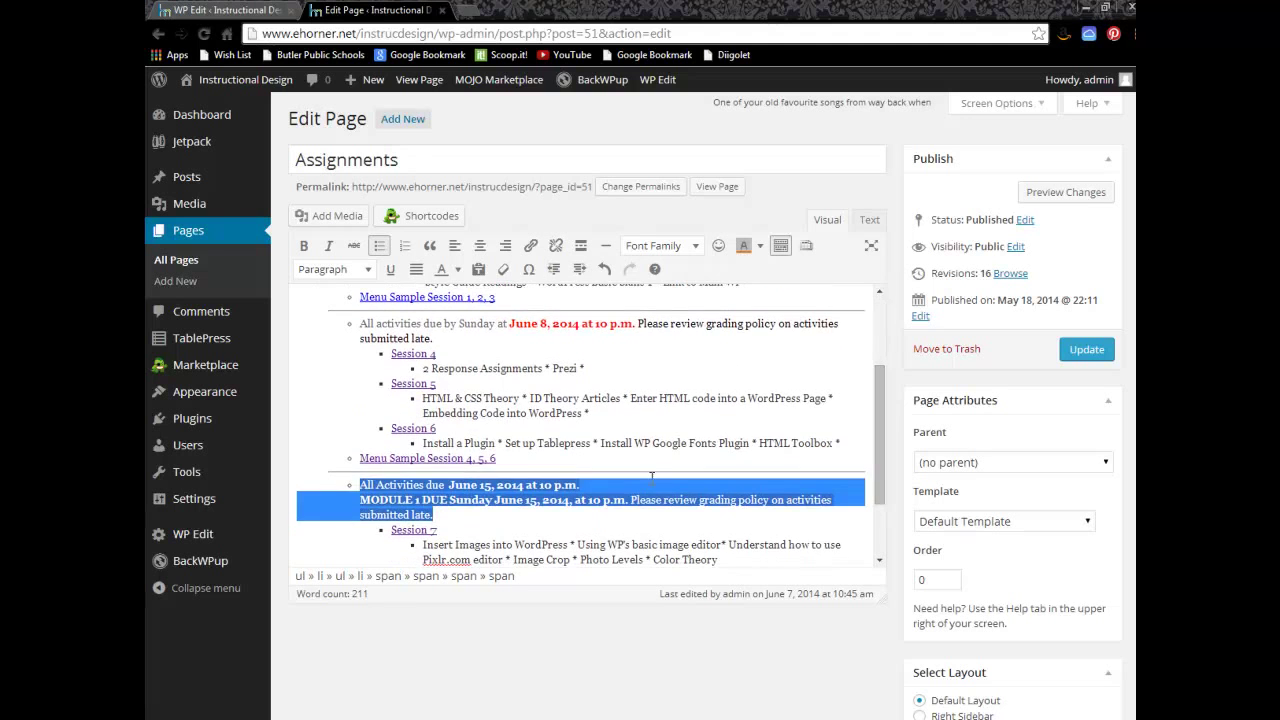
pyautogui.click(645, 499)
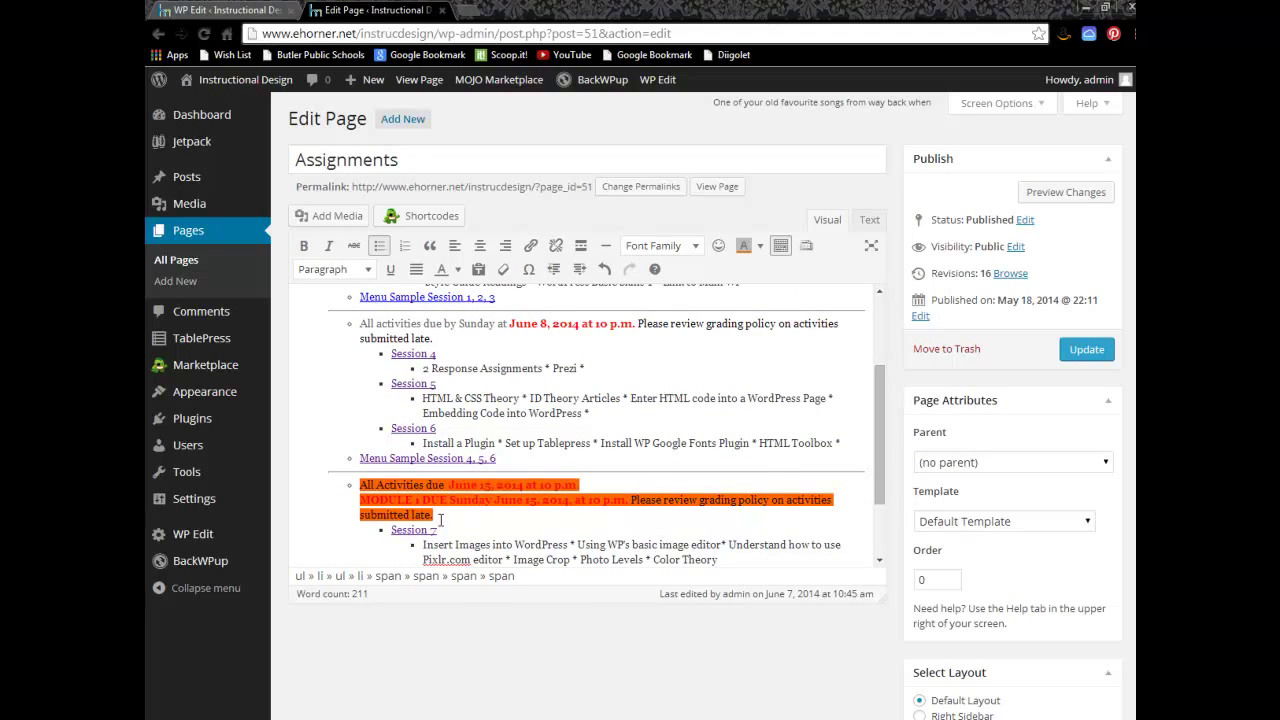
# Change the June 15 item's background to light yellow and deselect to view it
pyautogui.moveTo(436, 515); pyautogui.dragTo(360, 485)
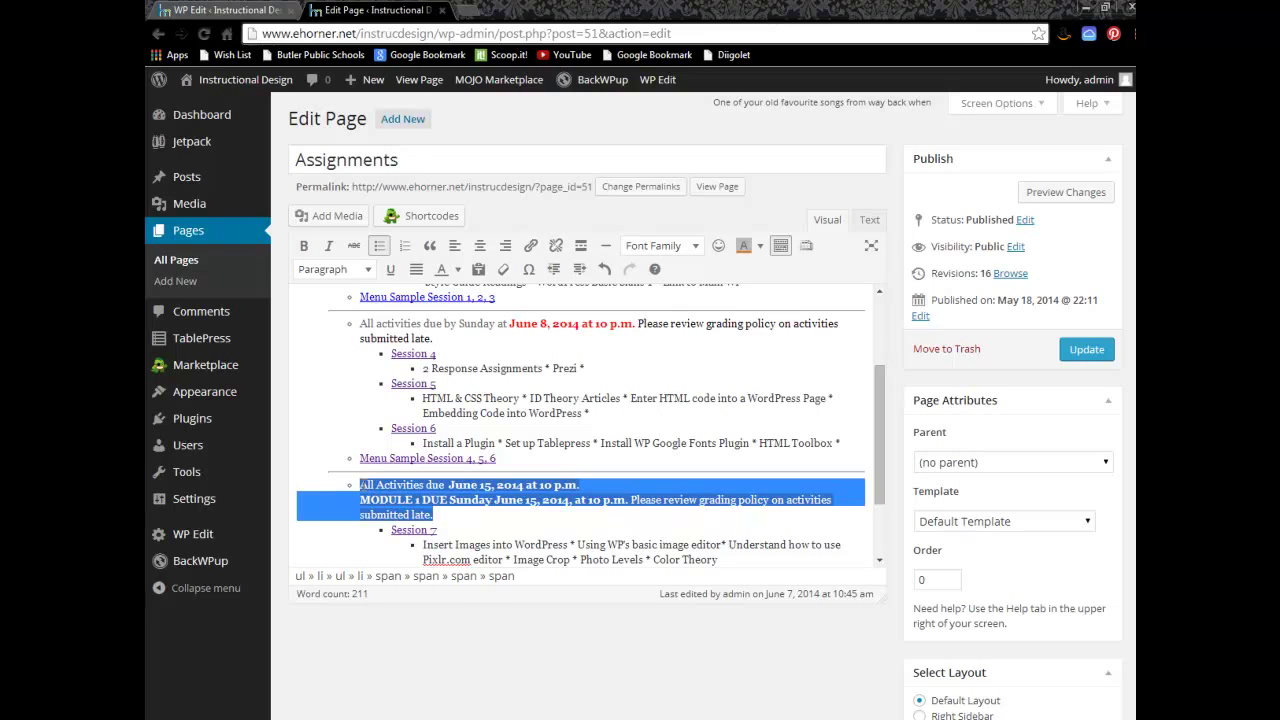
pyautogui.click(760, 245)
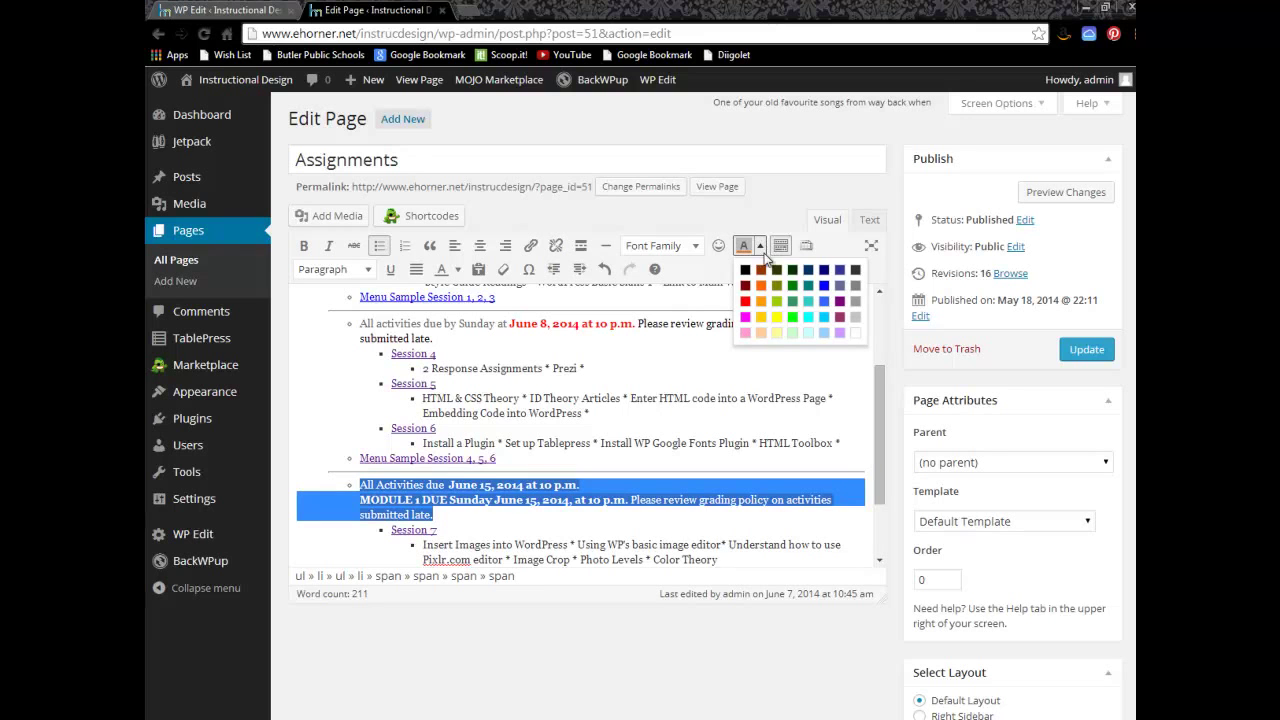
pyautogui.click(779, 337)
pyautogui.click(760, 351)
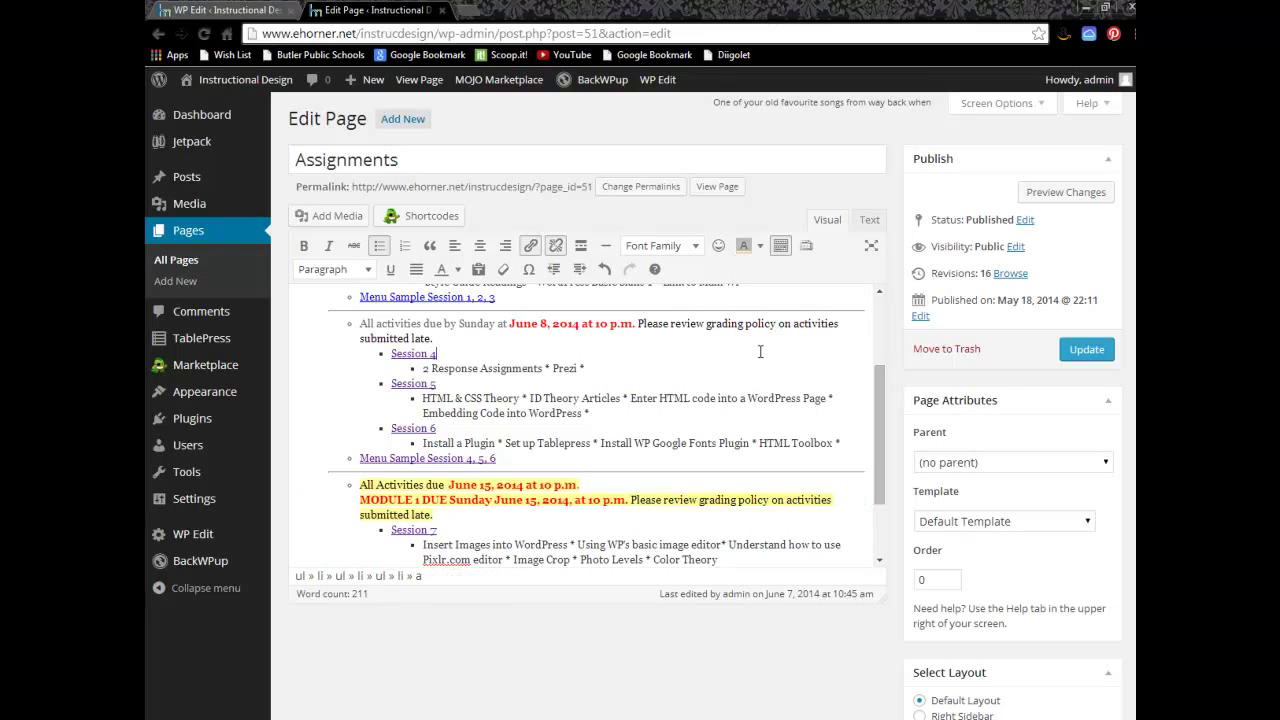